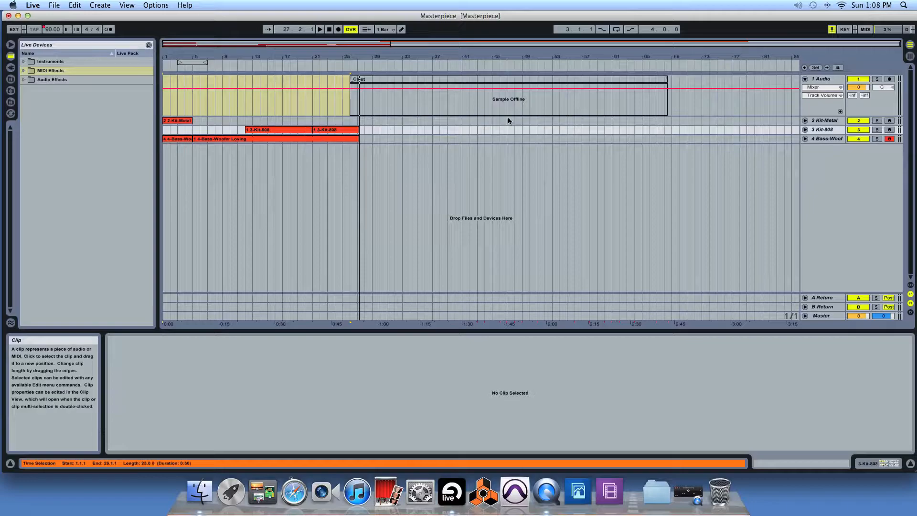
# In Session View, load the Arpeggiator preset Bach 16th from the MIDI Effects onto the 3 Kit-808 track
pyautogui.click(910, 57)
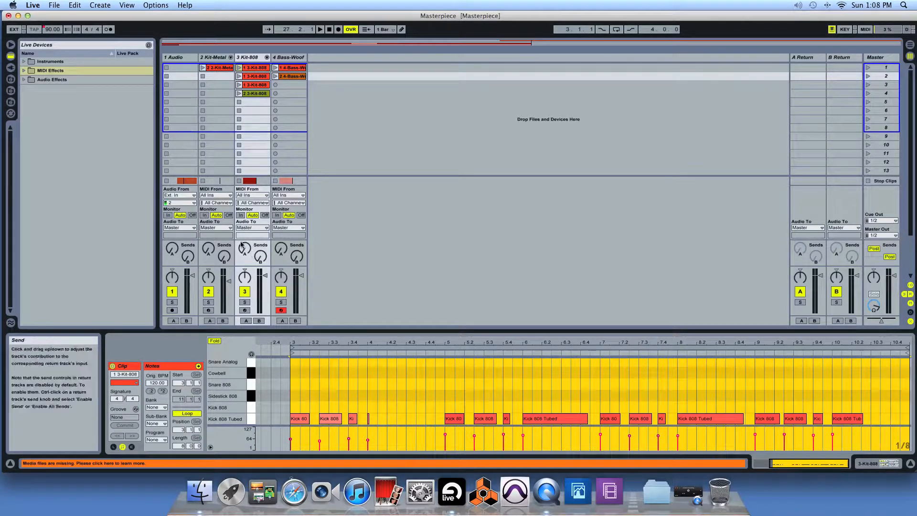
pyautogui.click(24, 71)
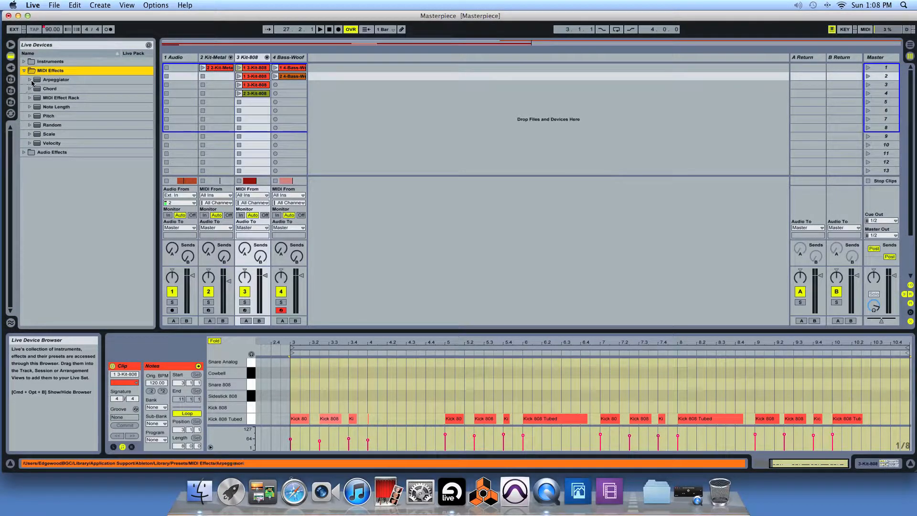
pyautogui.click(30, 81)
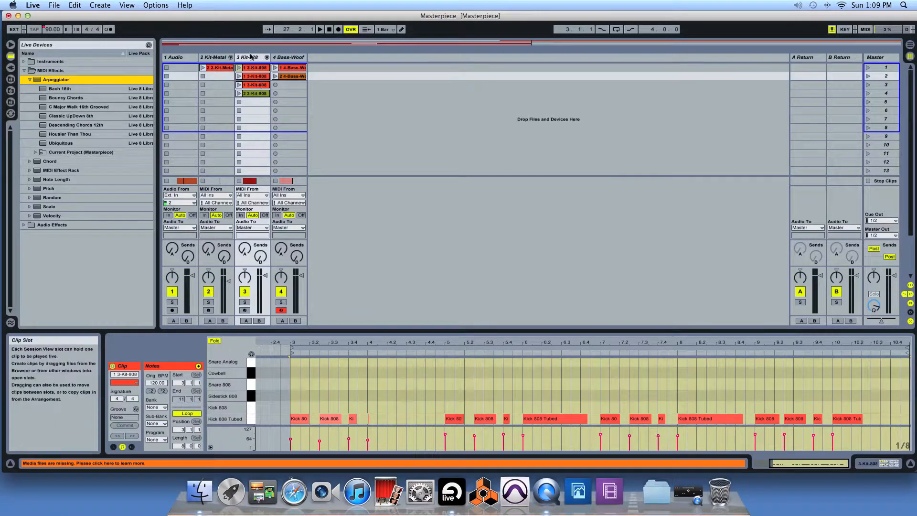
pyautogui.click(43, 89)
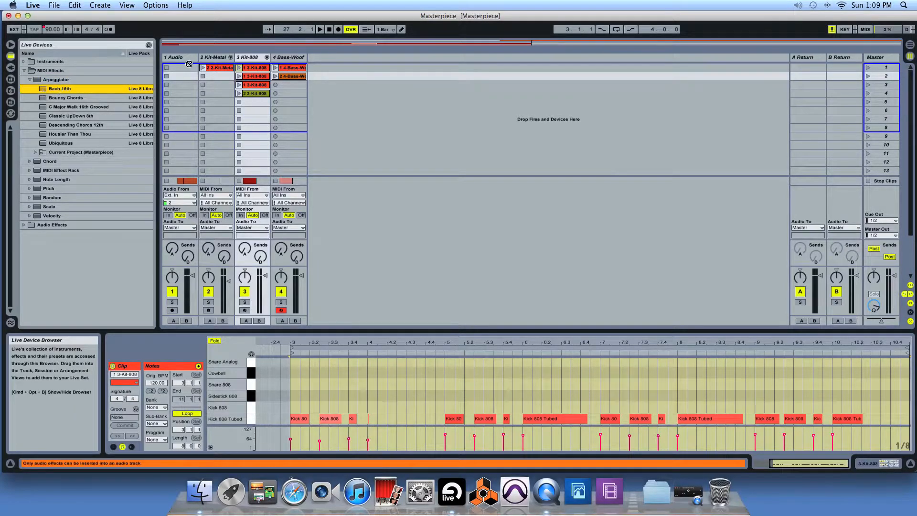
pyautogui.click(243, 59)
pyautogui.moveTo(242, 60); pyautogui.dragTo(242, 60)
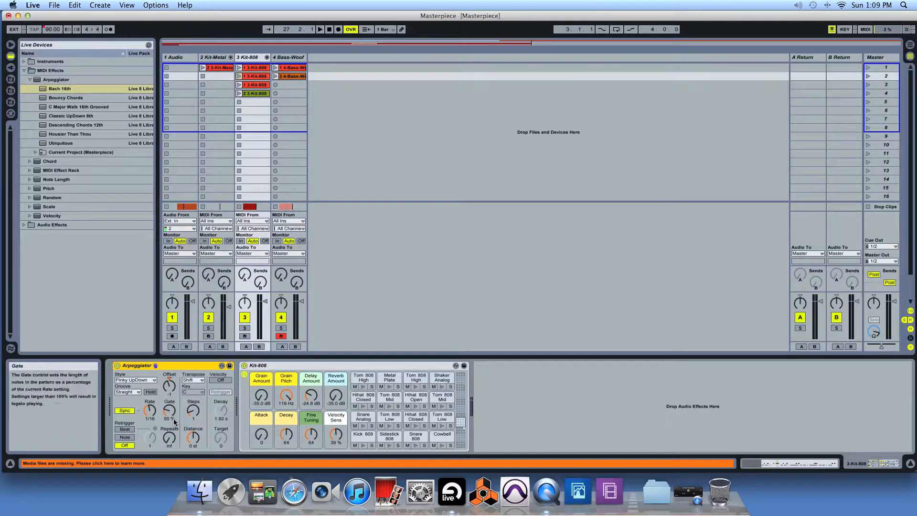
# In Arrangement View, place the insert marker at bar 12 on the Audio track and start playback from there
pyautogui.scroll(-1, 285, 117)
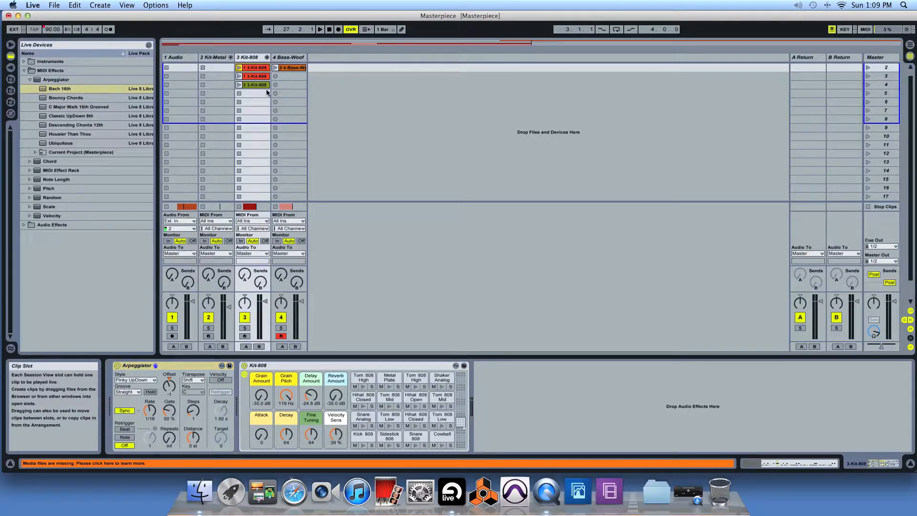
pyautogui.scroll(1, 267, 93)
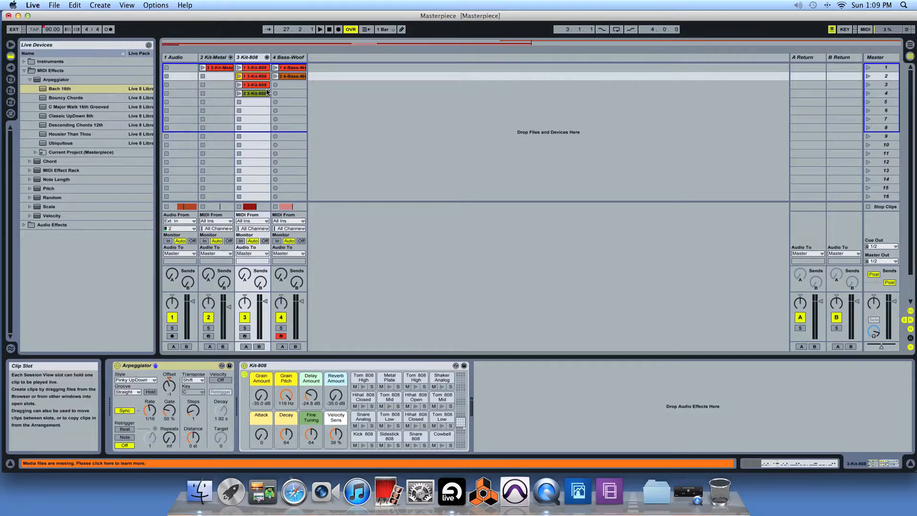
pyautogui.click(910, 45)
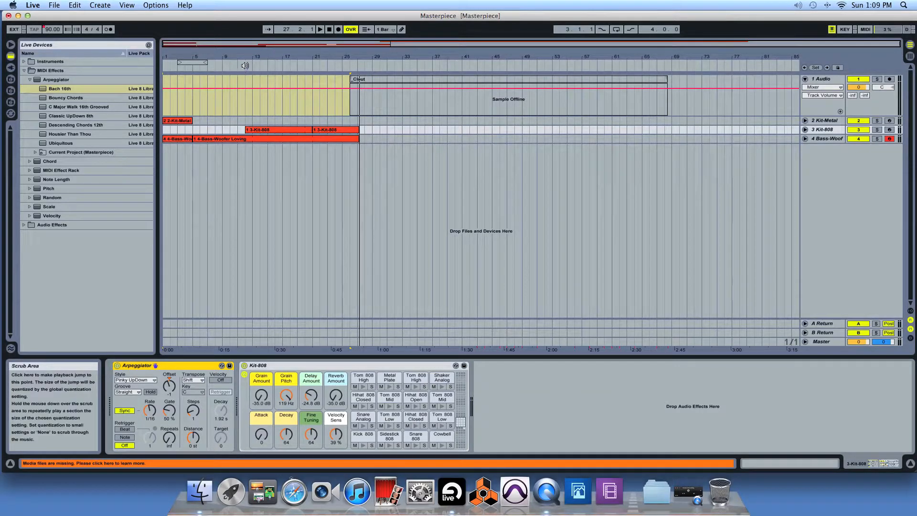
pyautogui.click(243, 94)
pyautogui.click(244, 99)
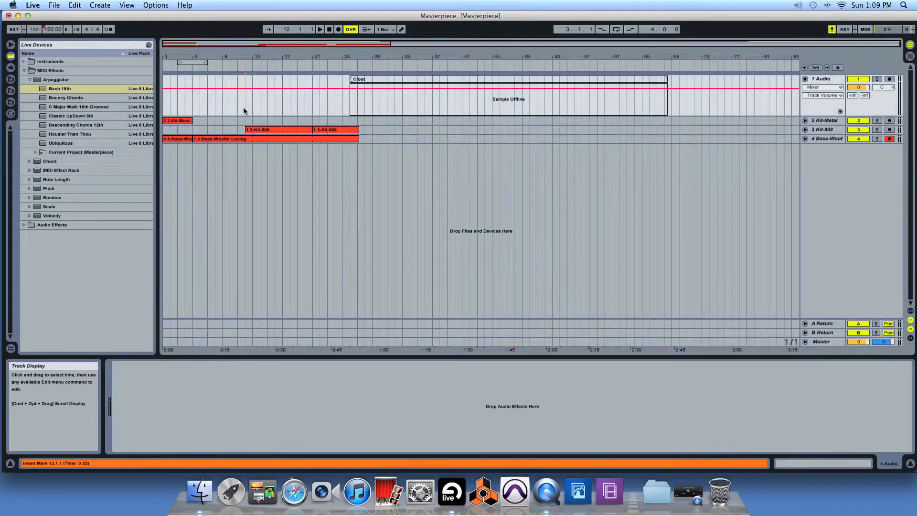
pyautogui.click(321, 29)
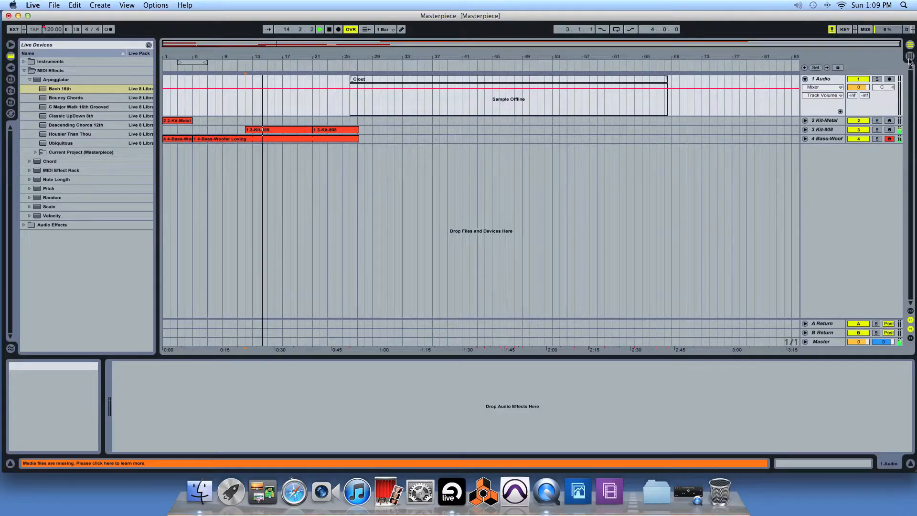
# In Session View, turn the Kit-808 track's Arpeggiator off and on again to compare the sound, and stop playback
pyautogui.press('Tab')
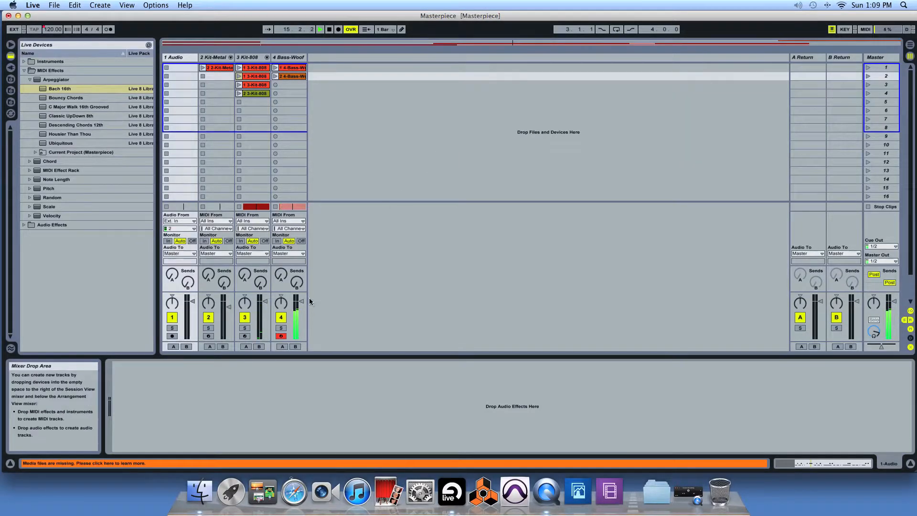
pyautogui.scroll(-4, 260, 169)
pyautogui.scroll(4, 260, 169)
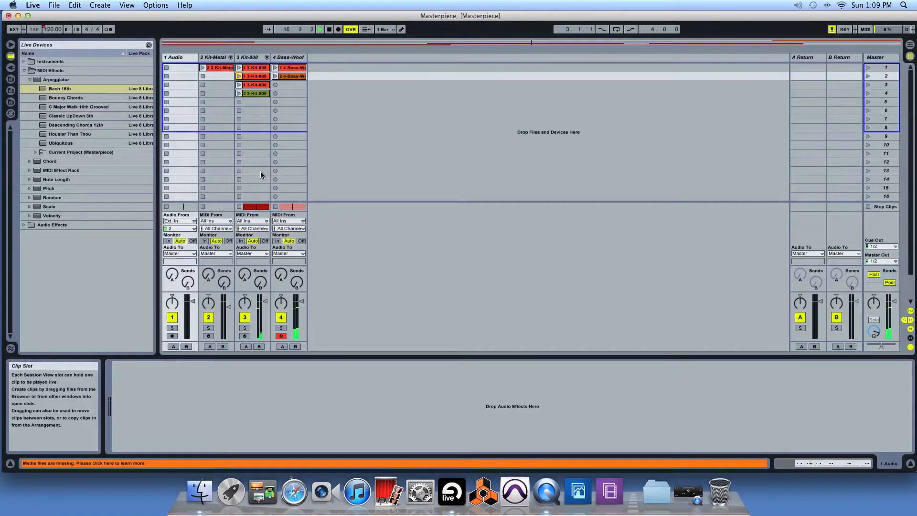
pyautogui.scroll(-1, 264, 68)
pyautogui.click(265, 69)
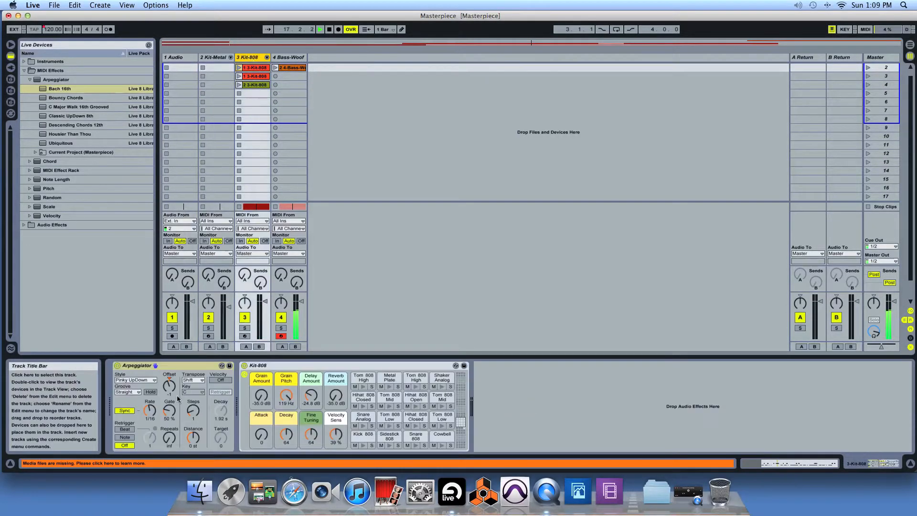
pyautogui.click(117, 366)
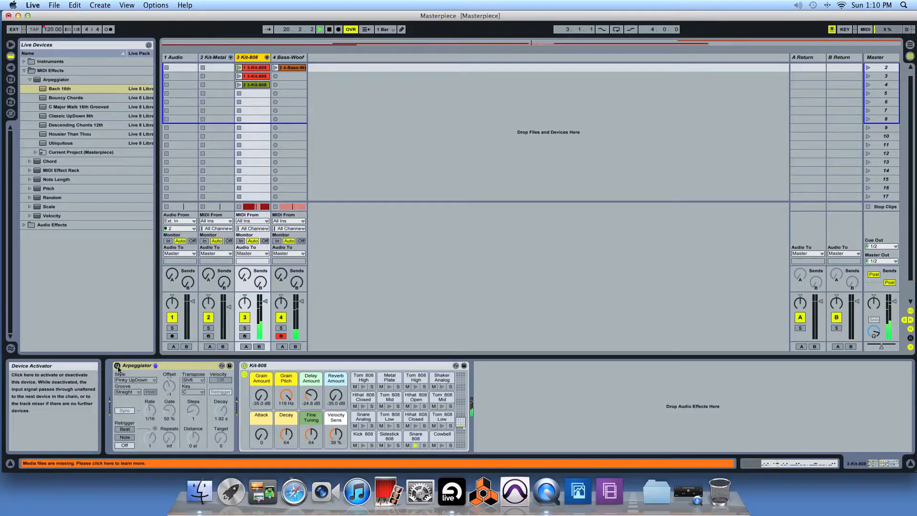
pyautogui.click(117, 366)
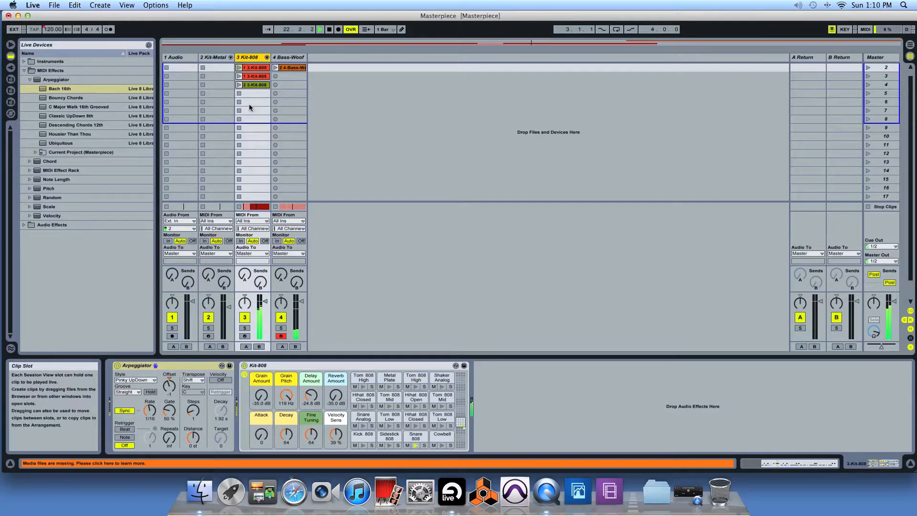
pyautogui.click(328, 30)
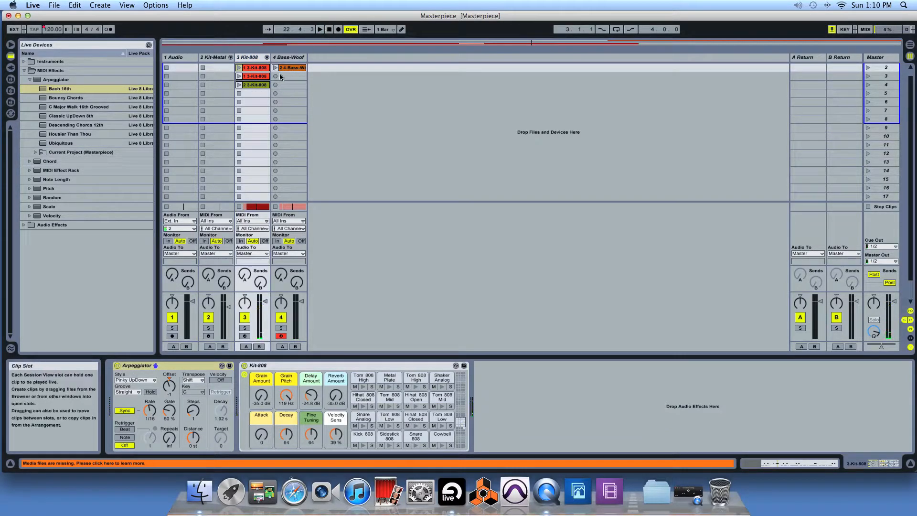
pyautogui.scroll(1, 269, 159)
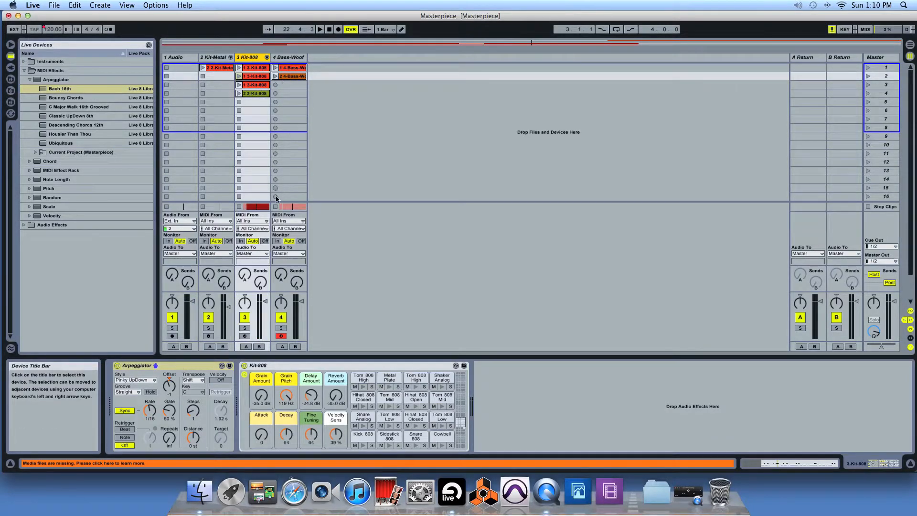
# Delete the Arpeggiator from the Kit-808 track and collapse its preset list in the device browser
pyautogui.click(175, 362)
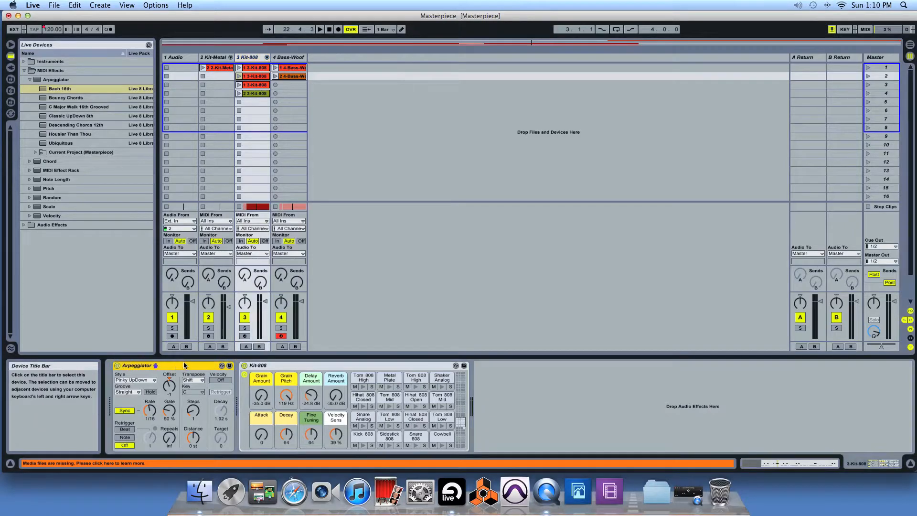
pyautogui.press('Delete')
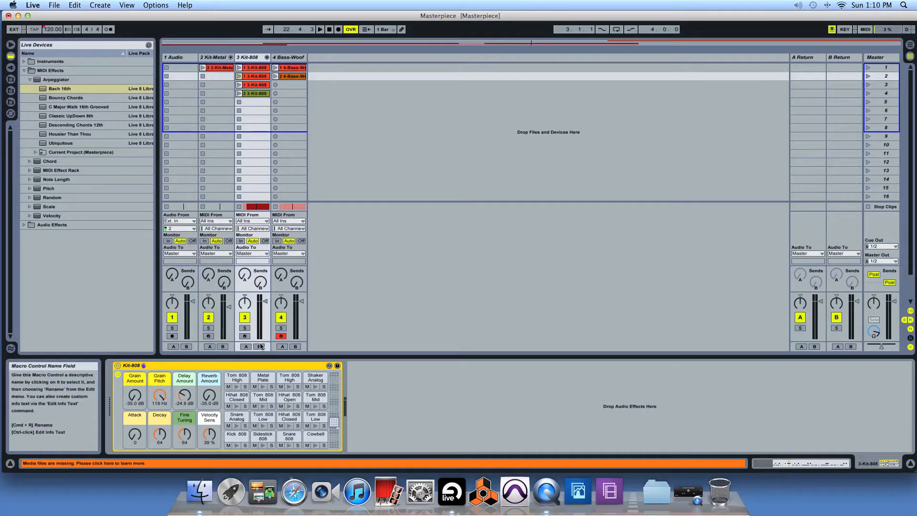
pyautogui.click(259, 135)
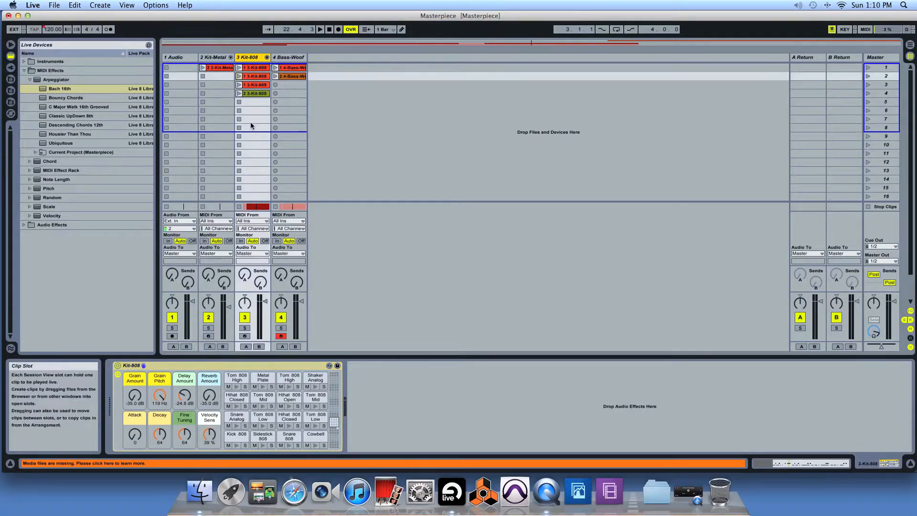
pyautogui.click(31, 80)
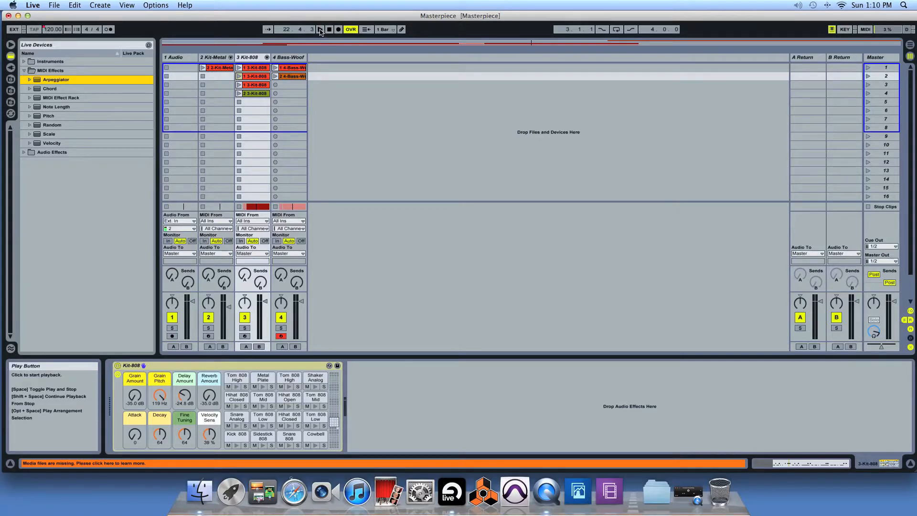
# Set the arrangement's insert marker to bar 1 and play the song from there with the Session View mixer showing
pyautogui.press('Tab')
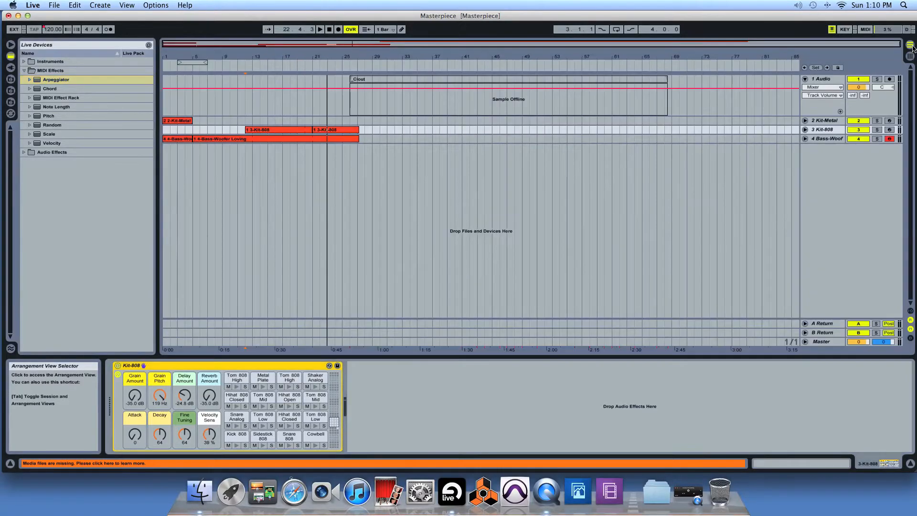
pyautogui.click(168, 88)
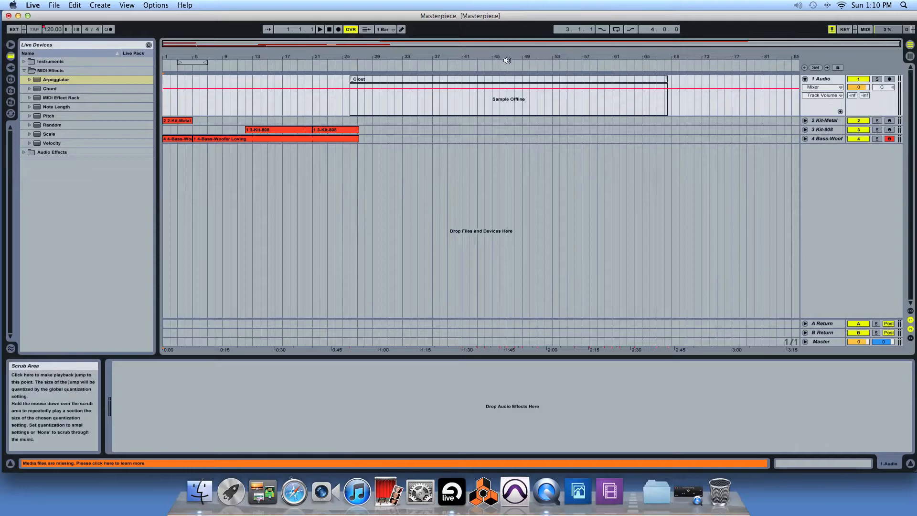
pyautogui.click(910, 56)
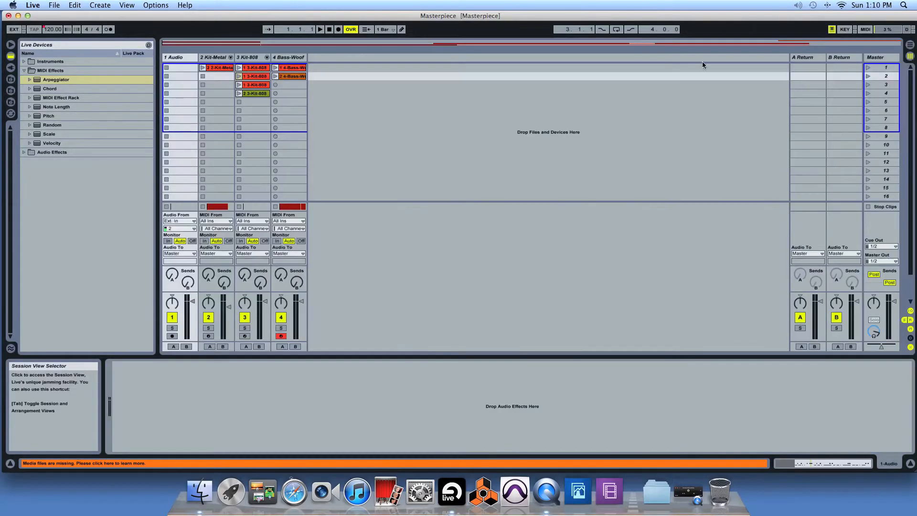
pyautogui.click(320, 29)
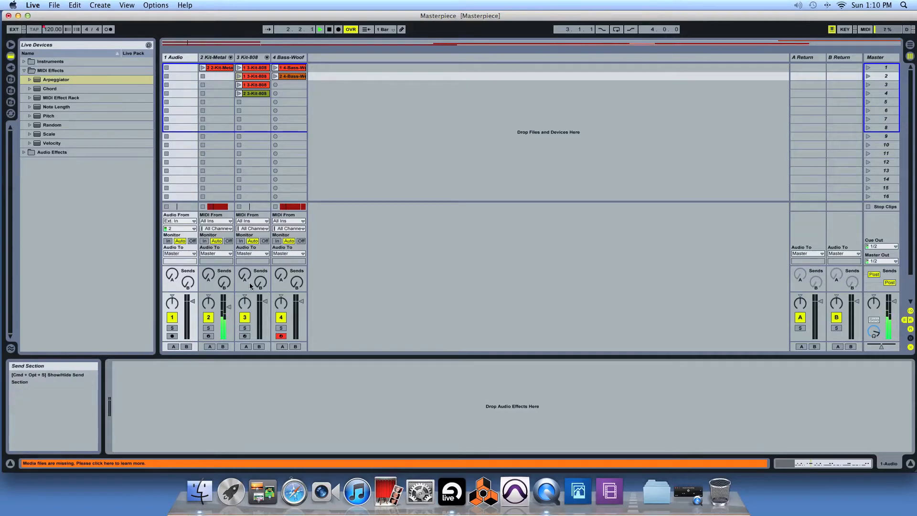
# Balance the track volumes during playback: lower Kit-Metal, raise Bass-Woofer to about 3.6 dB, and lower Kit-808 slightly
pyautogui.moveTo(228, 306); pyautogui.dragTo(228, 315)
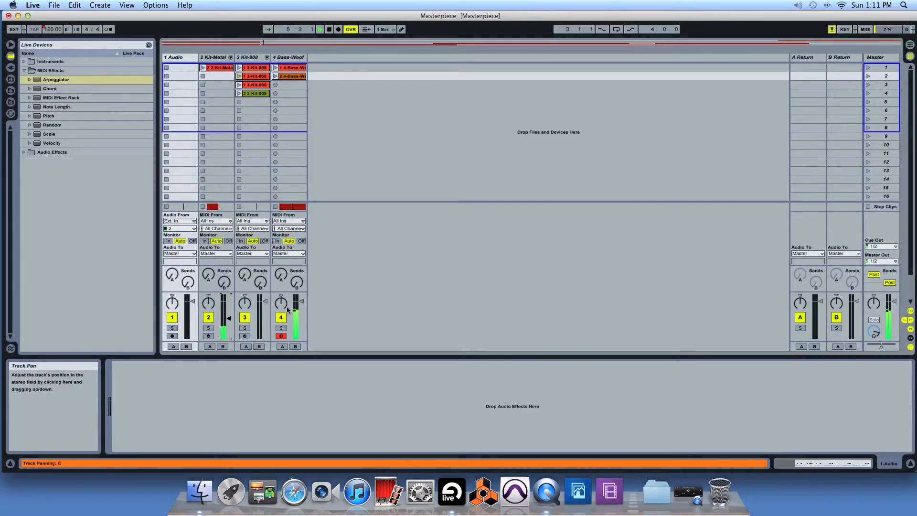
pyautogui.moveTo(299, 305); pyautogui.dragTo(299, 303)
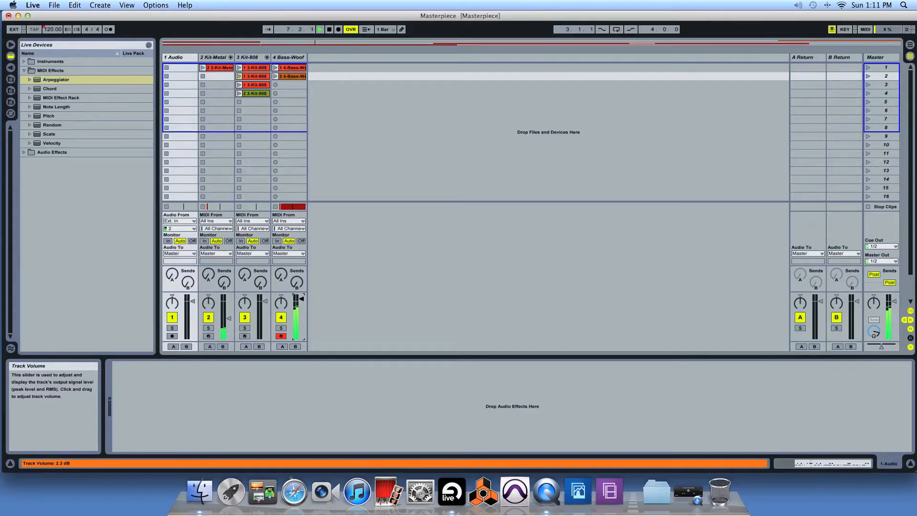
pyautogui.moveTo(302, 297); pyautogui.dragTo(301, 297)
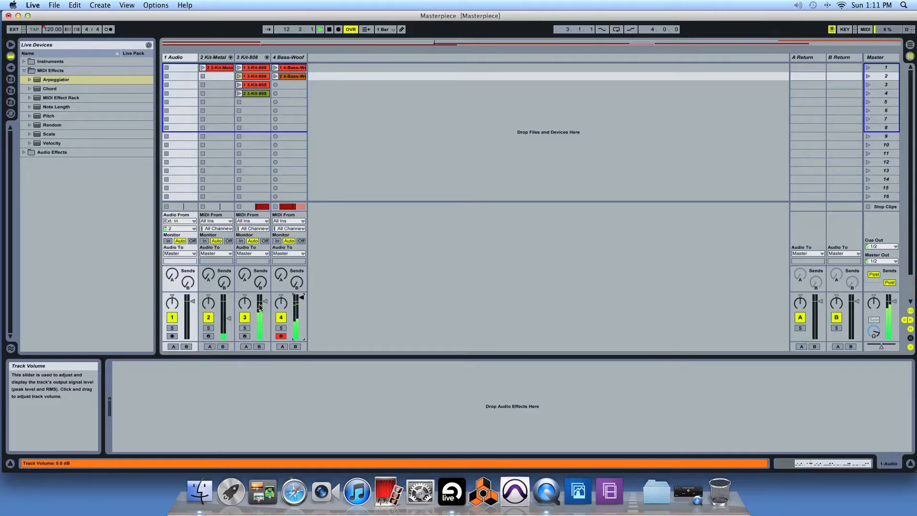
pyautogui.moveTo(265, 302); pyautogui.dragTo(266, 305)
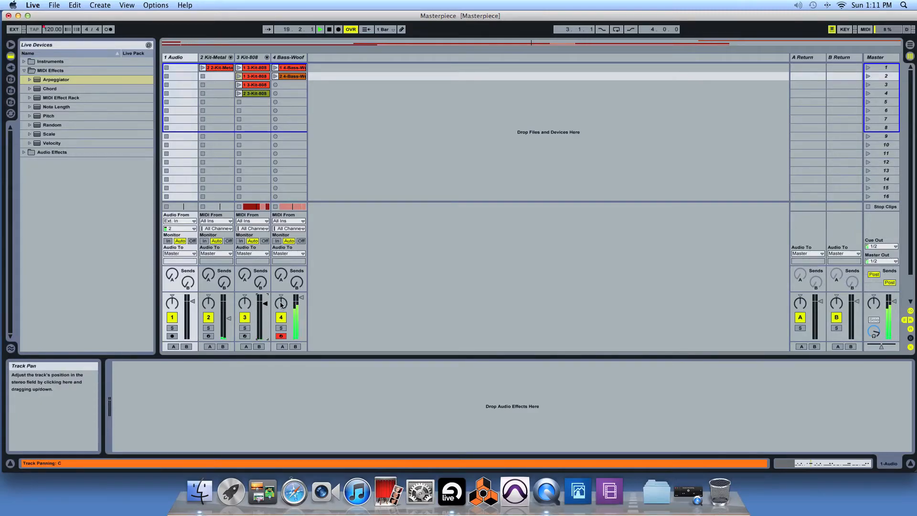
# Try panning the Bass-Woofer track to the left and to the right during playback, and return it to center
pyautogui.moveTo(281, 301); pyautogui.dragTo(281, 317)
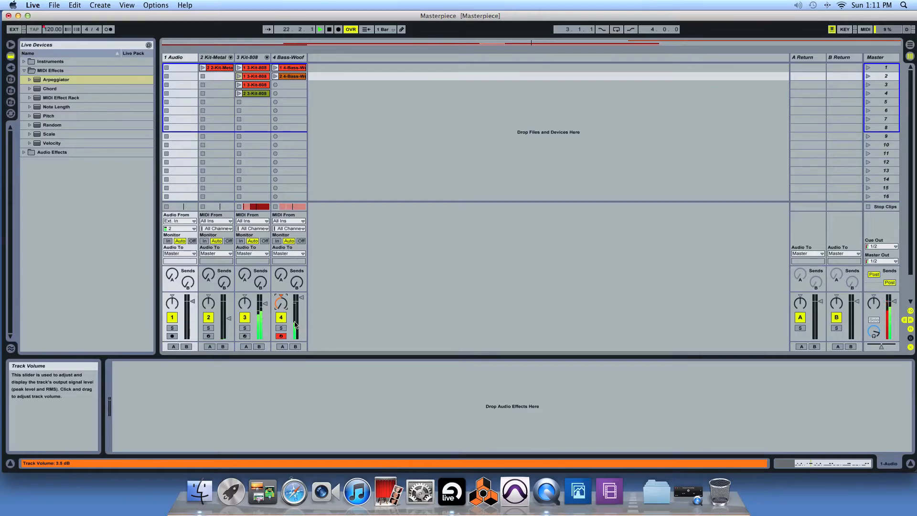
pyautogui.click(280, 303)
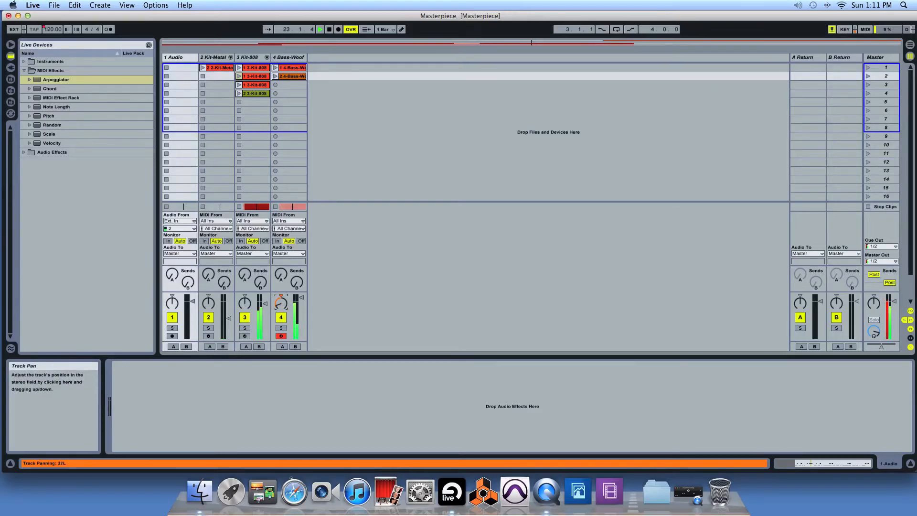
pyautogui.moveTo(281, 303); pyautogui.dragTo(281, 293)
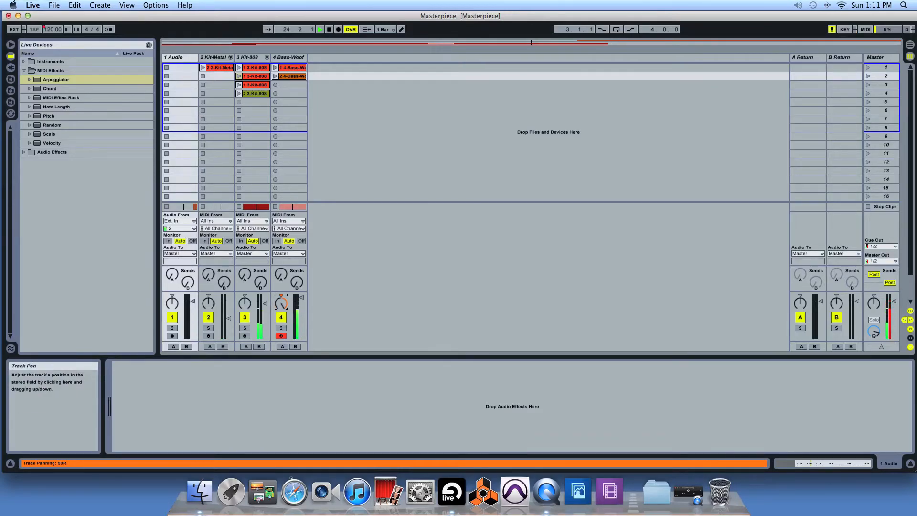
pyautogui.moveTo(281, 301); pyautogui.dragTo(281, 306)
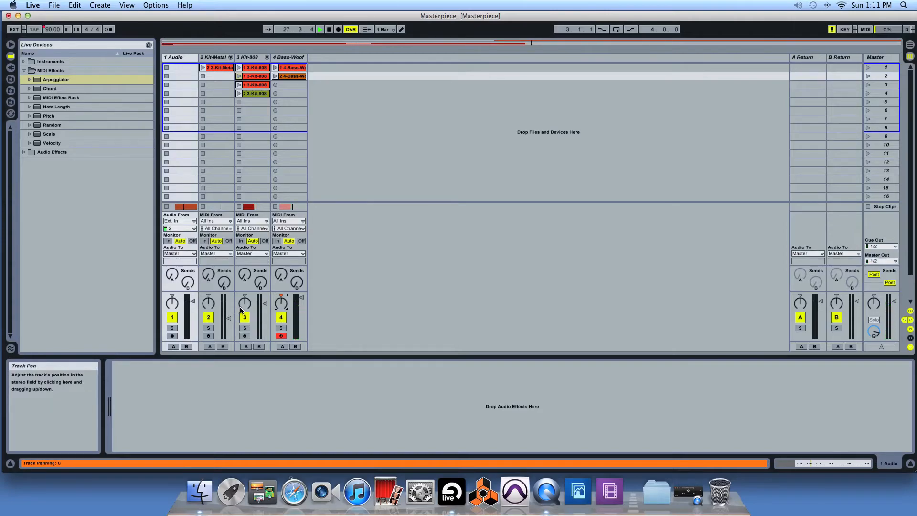
# Stop playback and return to the Arrangement View
pyautogui.click(328, 29)
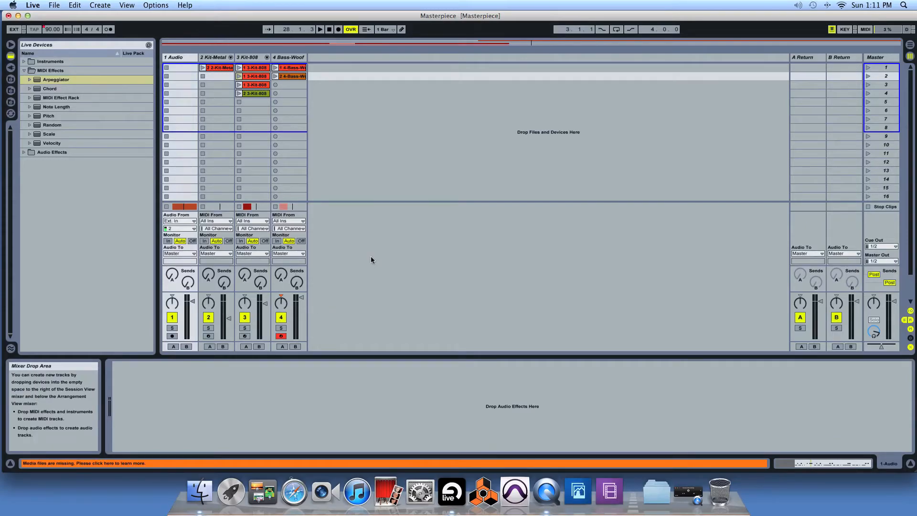
pyautogui.click(910, 44)
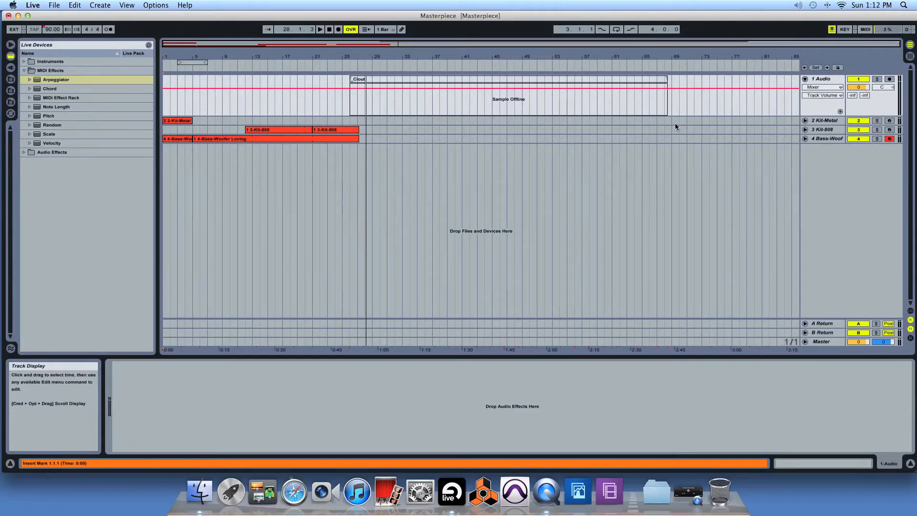
# Fold the Audio track, unfold Kit-Metal, and display its Track Panning envelope to try adjusting the panning line
pyautogui.click(805, 79)
pyautogui.click(805, 88)
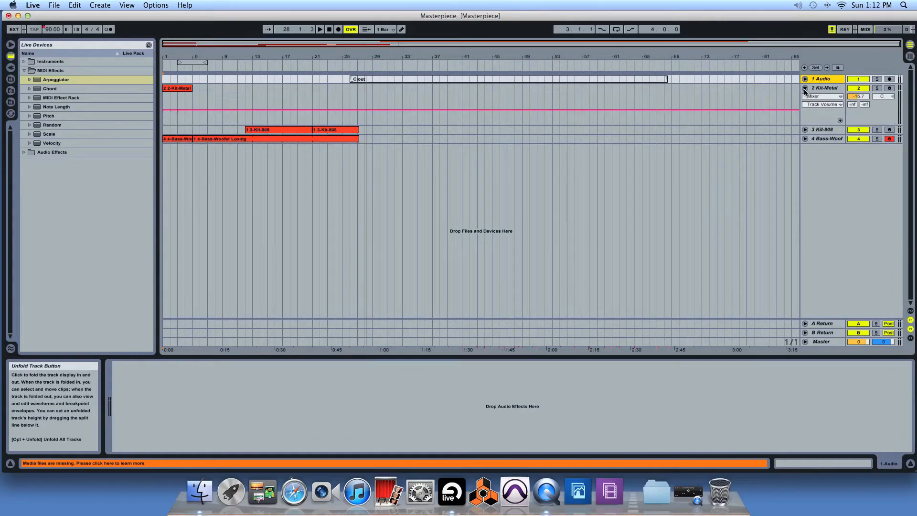
pyautogui.click(804, 89)
pyautogui.click(804, 89)
pyautogui.click(822, 104)
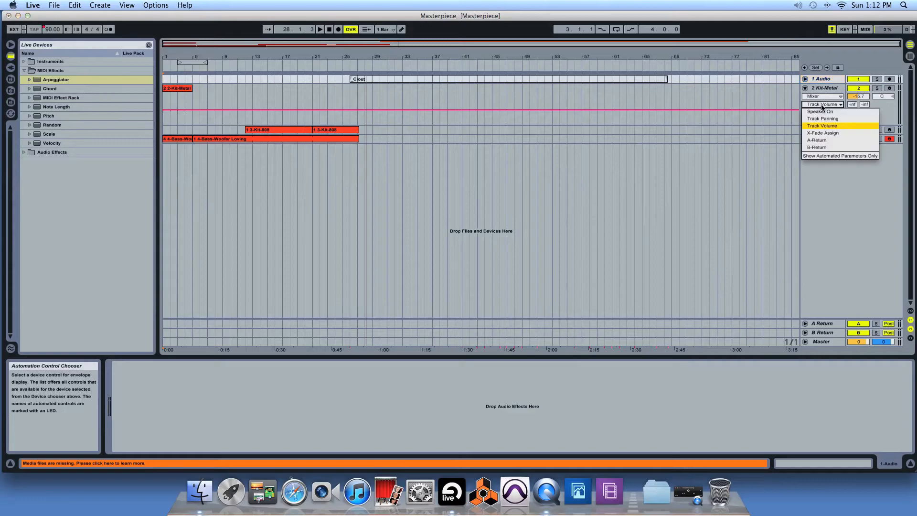
pyautogui.click(823, 118)
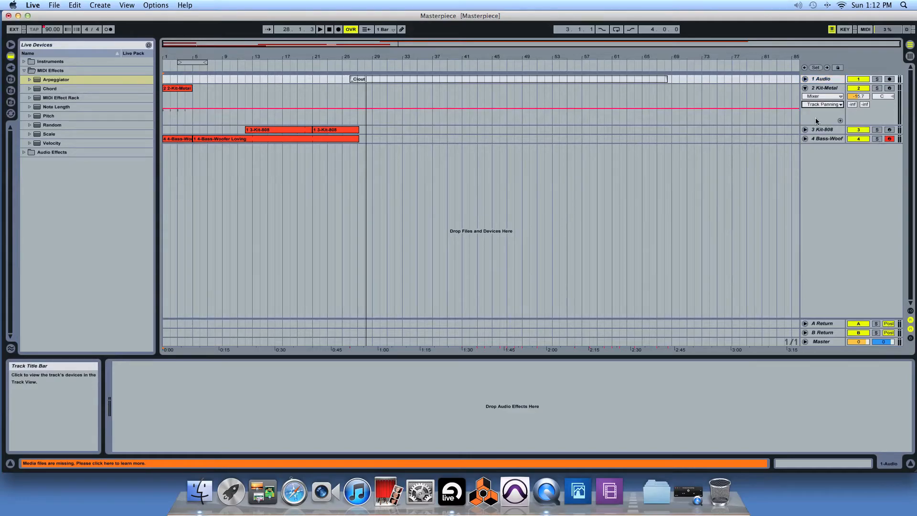
pyautogui.moveTo(783, 109)
pyautogui.mouseDown()
pyautogui.moveTo(787, 99)
pyautogui.moveTo(787, 109)
pyautogui.mouseUp()
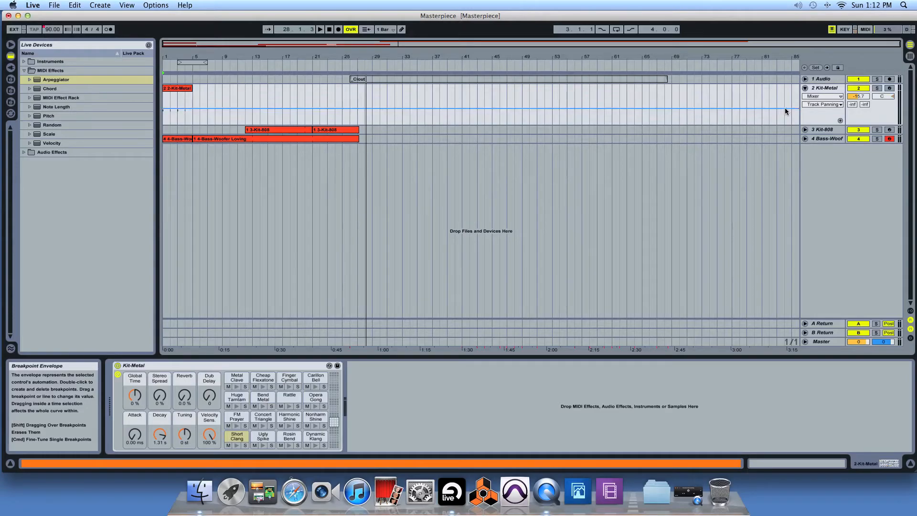
# Display the Track Volume envelope on Kit-Metal and raise the track's volume to about -12.8 dB
pyautogui.click(822, 104)
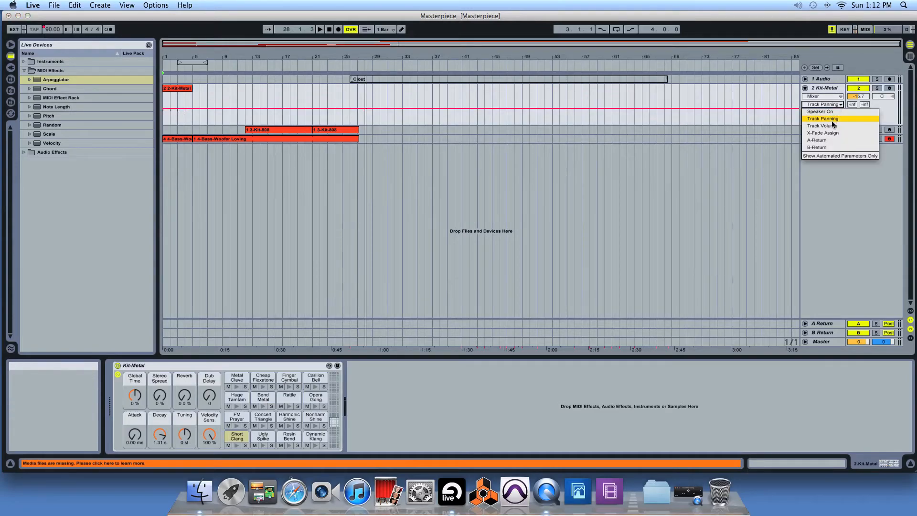
pyautogui.click(827, 120)
pyautogui.moveTo(753, 110); pyautogui.dragTo(792, 109)
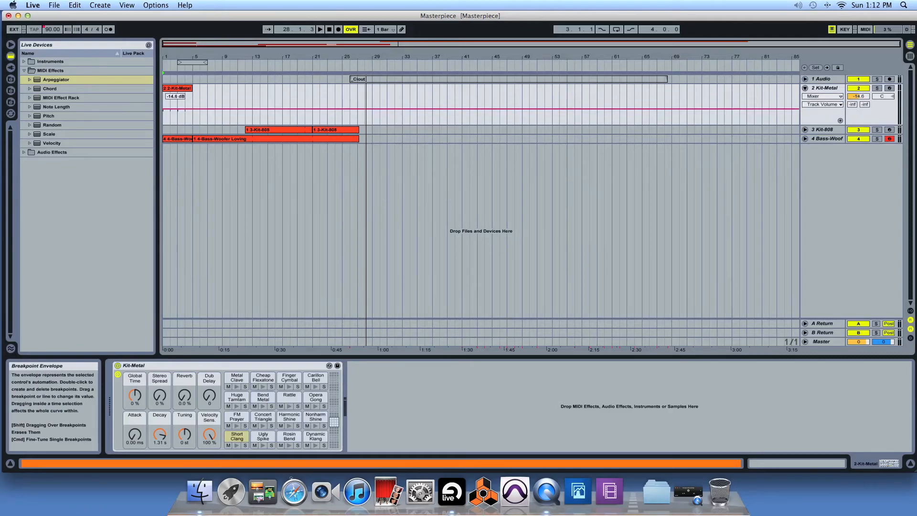
pyautogui.click(884, 95)
pyautogui.moveTo(884, 96); pyautogui.dragTo(858, 91)
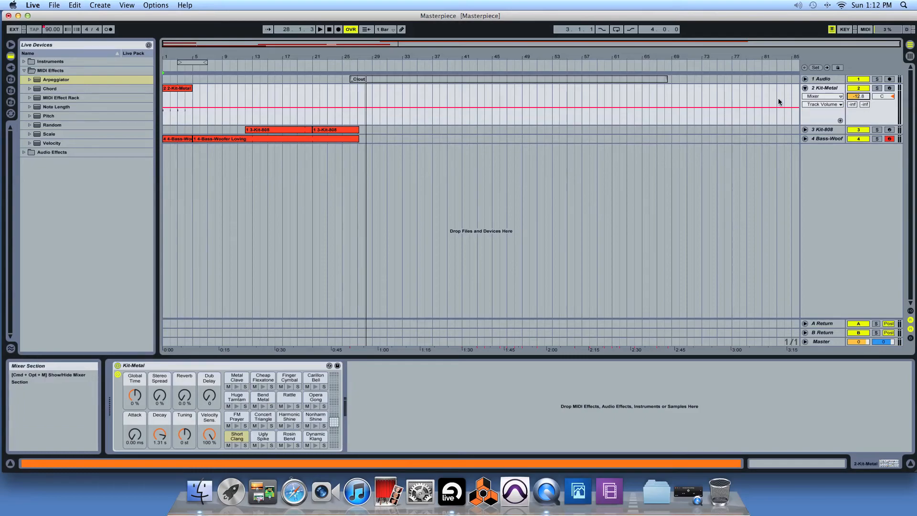
# Fold the Kit-Metal track and switch to the Session View to look over its clip slots and mixer
pyautogui.click(805, 89)
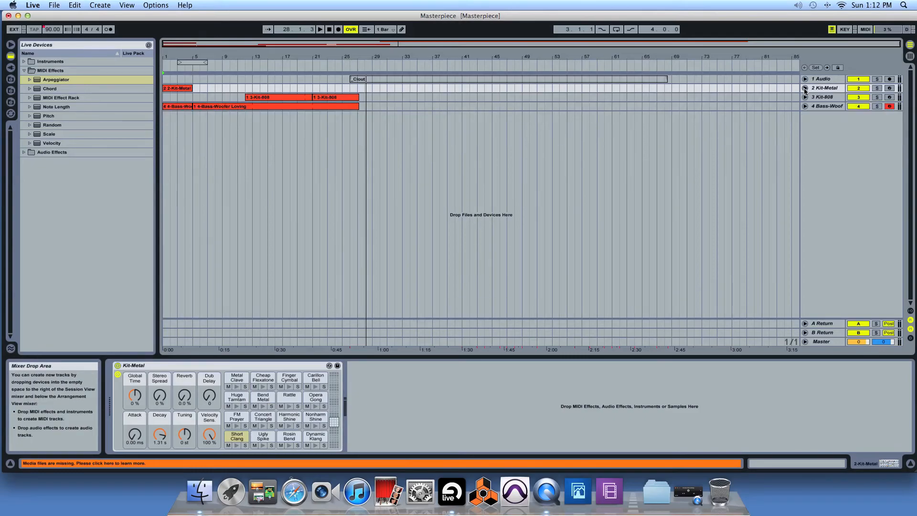
pyautogui.click(910, 57)
pyautogui.scroll(-4, 340, 277)
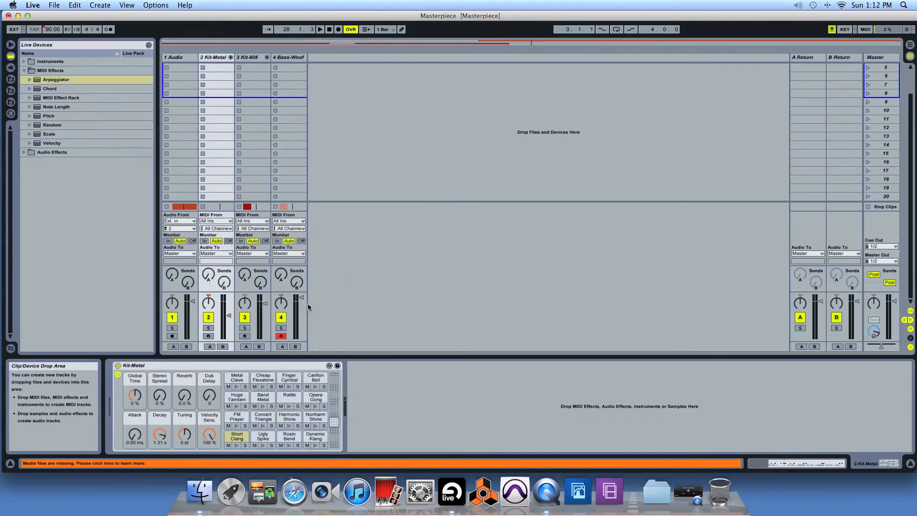
pyautogui.scroll(4, 350, 294)
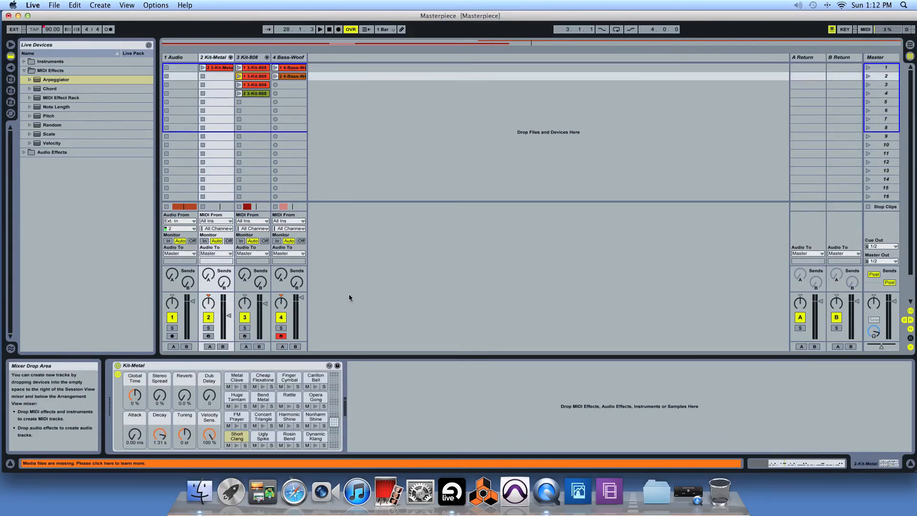